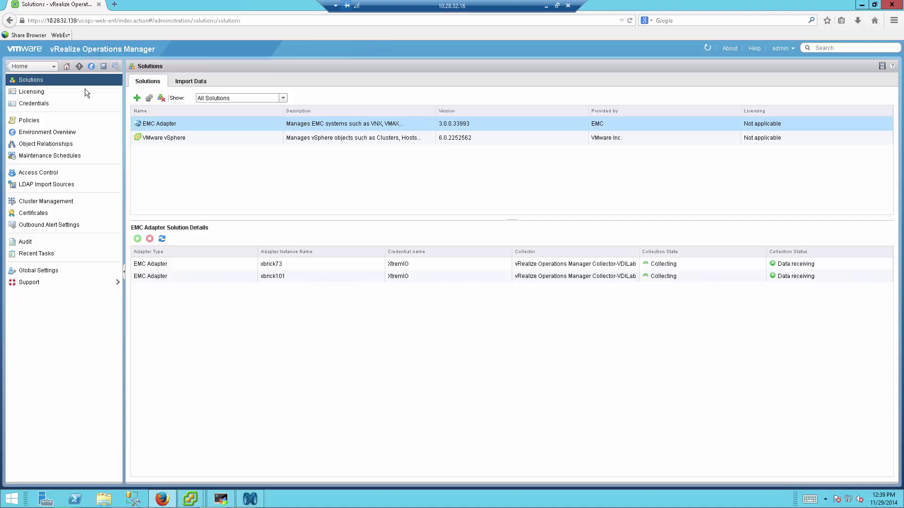
# Start installing the emc-vcops-adapter-3.0.0-build-33993.pak solution, then cancel the installation
pyautogui.click(137, 99)
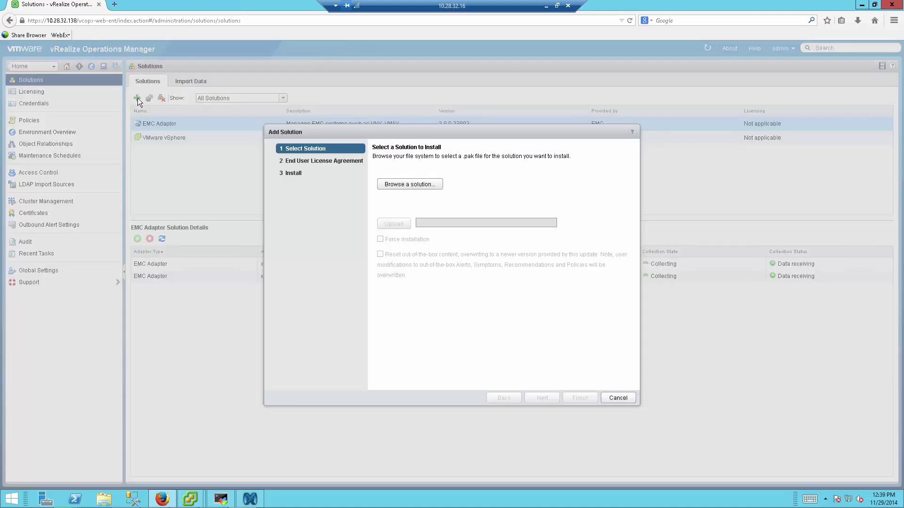
pyautogui.click(399, 183)
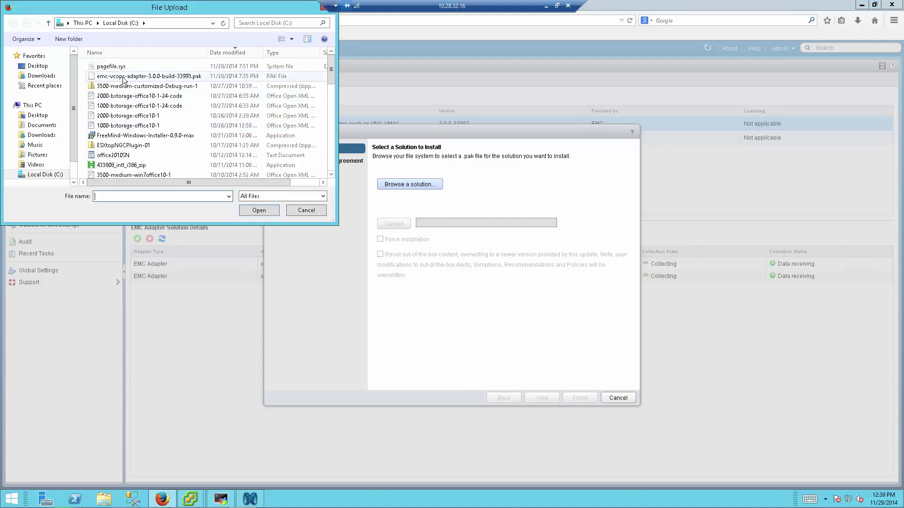
pyautogui.click(149, 77)
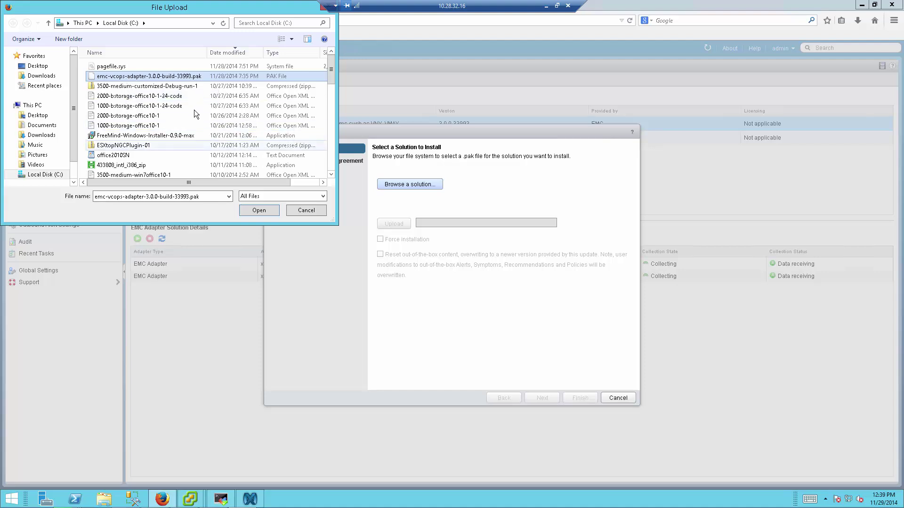
pyautogui.press('Escape')
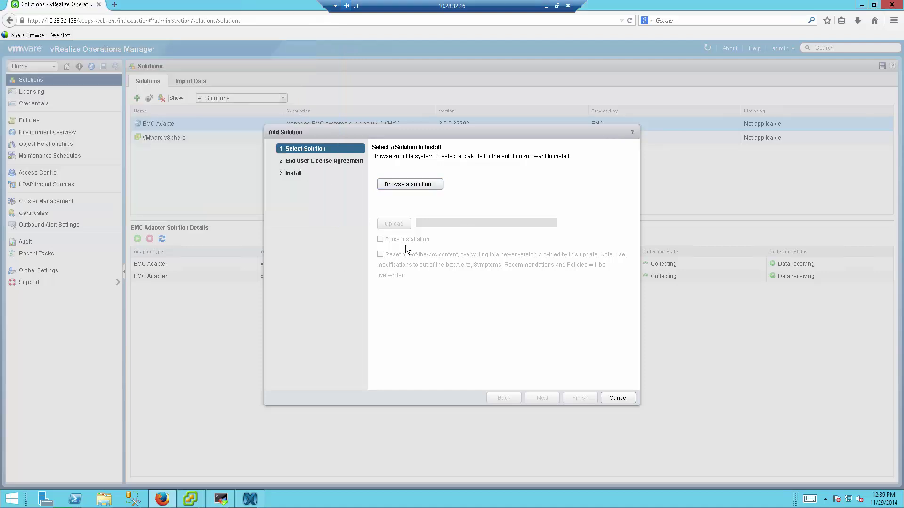
pyautogui.click(613, 398)
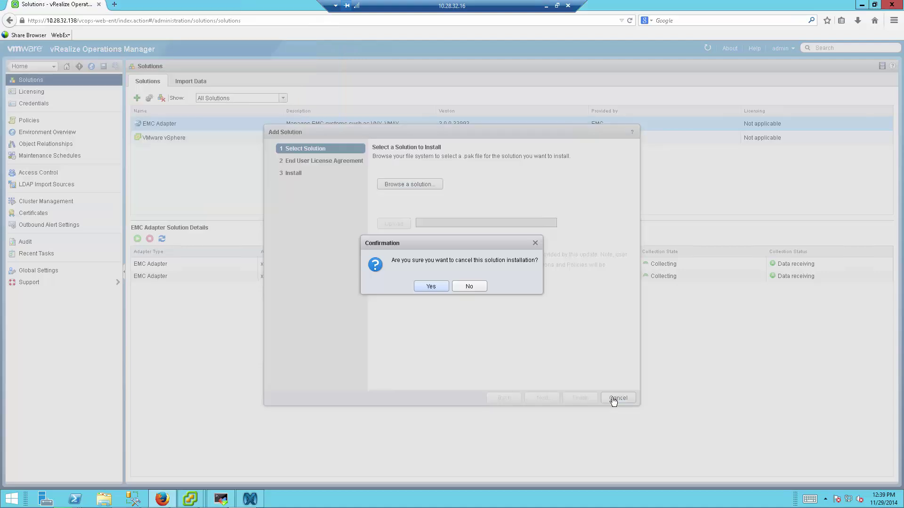
pyautogui.click(431, 285)
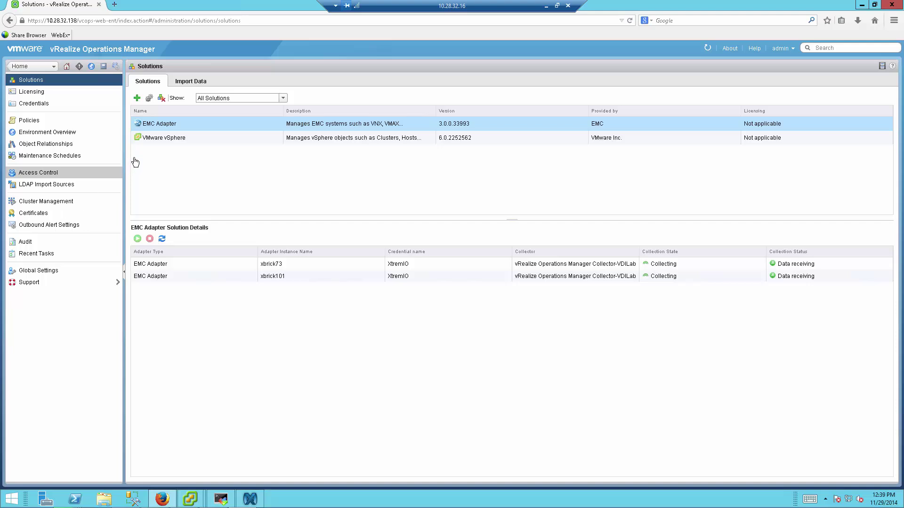
# Add an EMC Adapter instance with XtremIO connection type, then close it without saving
pyautogui.click(148, 100)
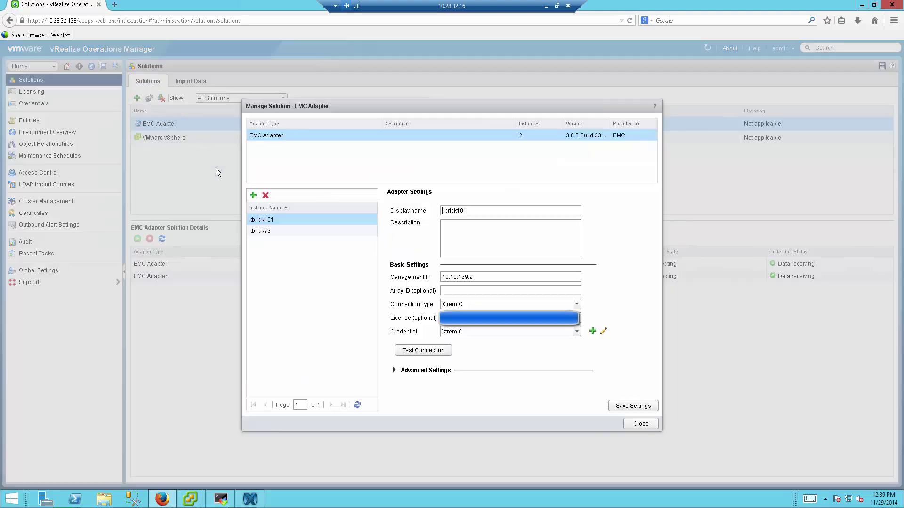
pyautogui.click(253, 196)
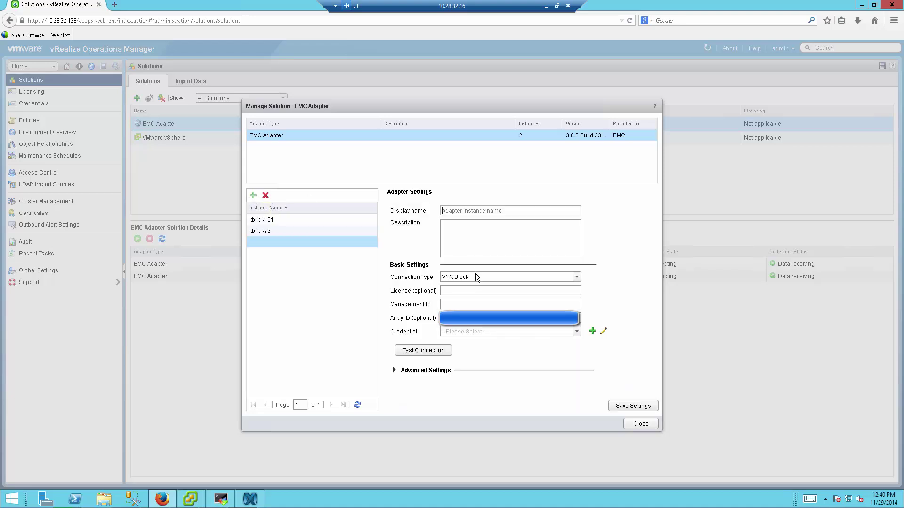
pyautogui.click(576, 277)
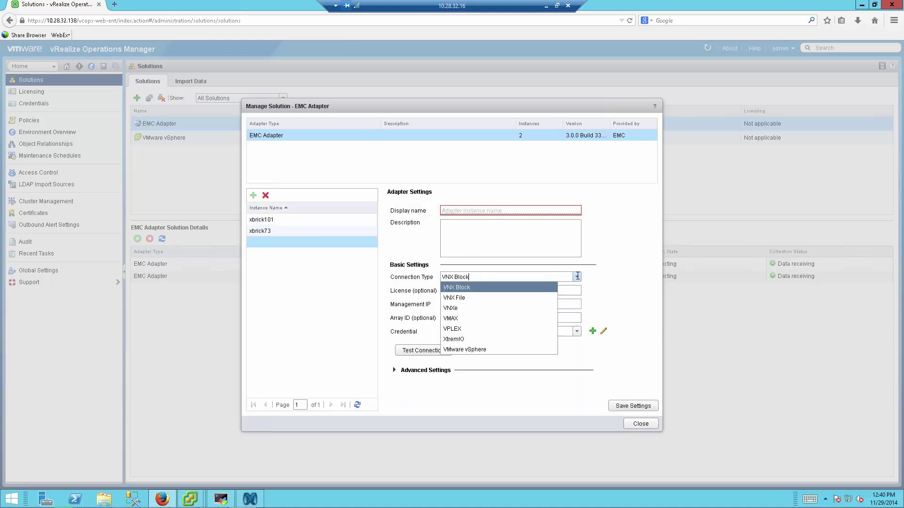
pyautogui.click(493, 340)
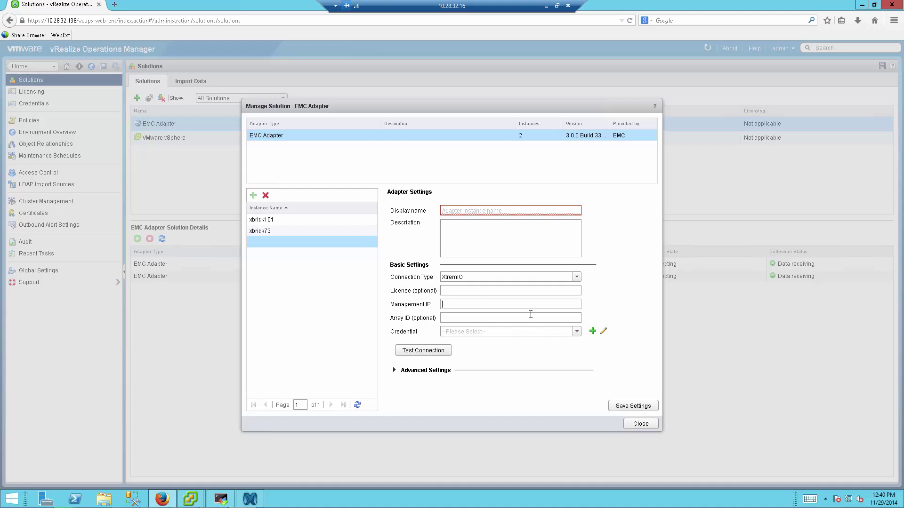
pyautogui.click(640, 425)
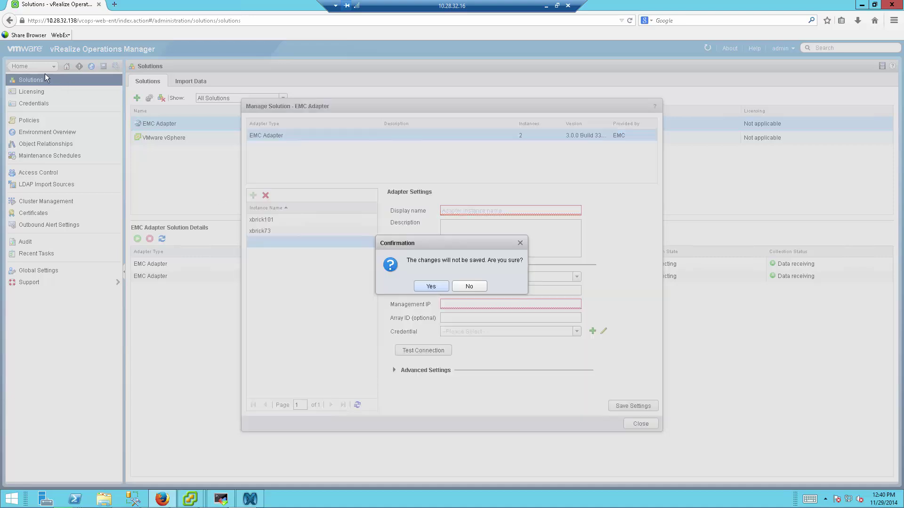
pyautogui.click(431, 286)
# Go to Home and open XtremIO Overview from the EMC dashboard list
pyautogui.click(28, 67)
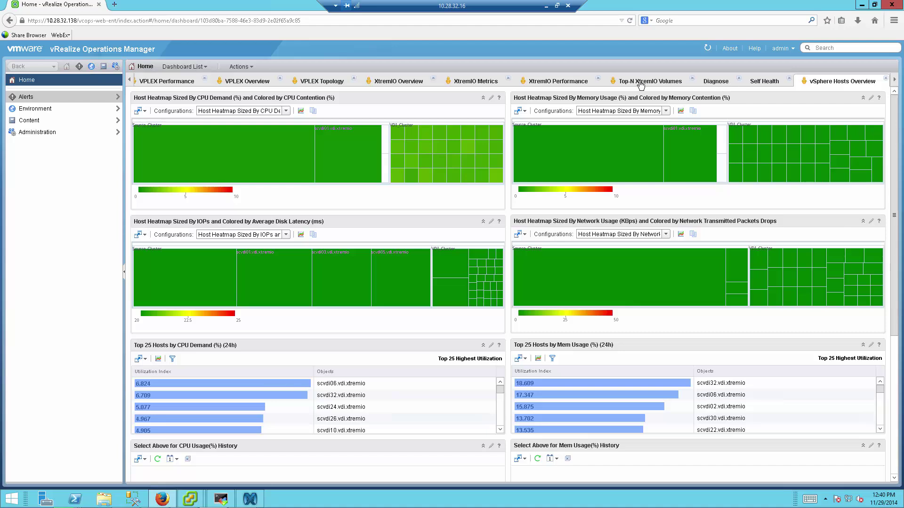
pyautogui.click(202, 69)
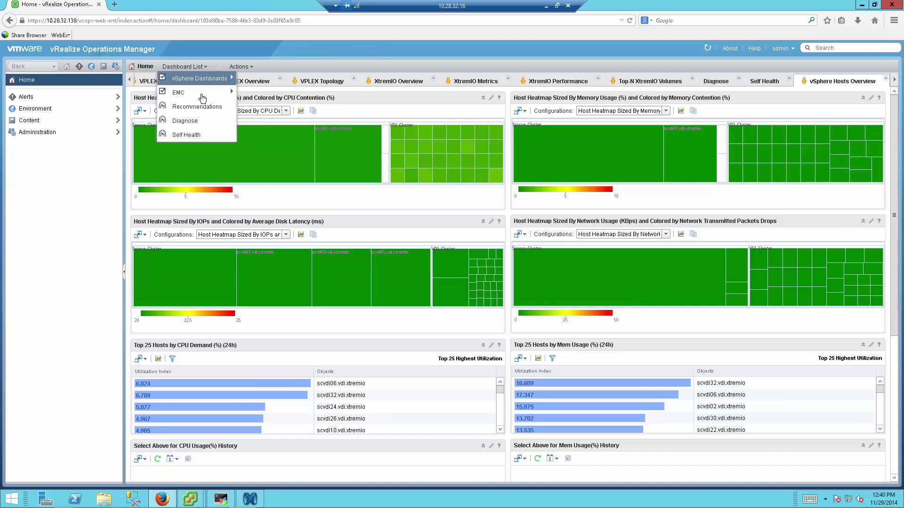
pyautogui.moveTo(202, 98)
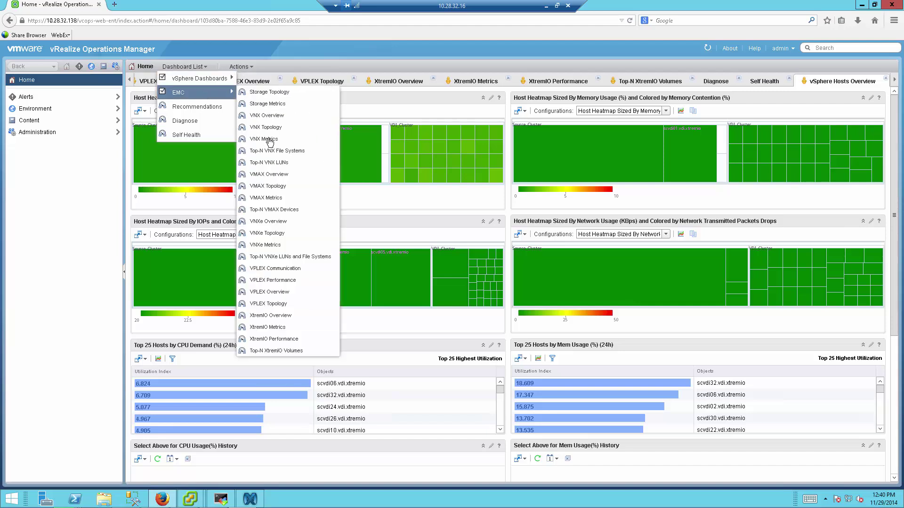
pyautogui.click(272, 316)
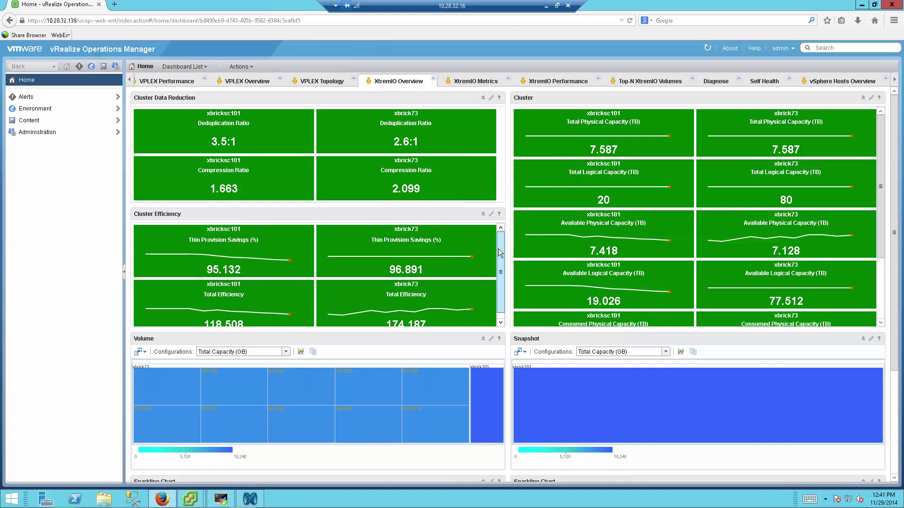
pyautogui.moveTo(500, 253); pyautogui.dragTo(498, 267)
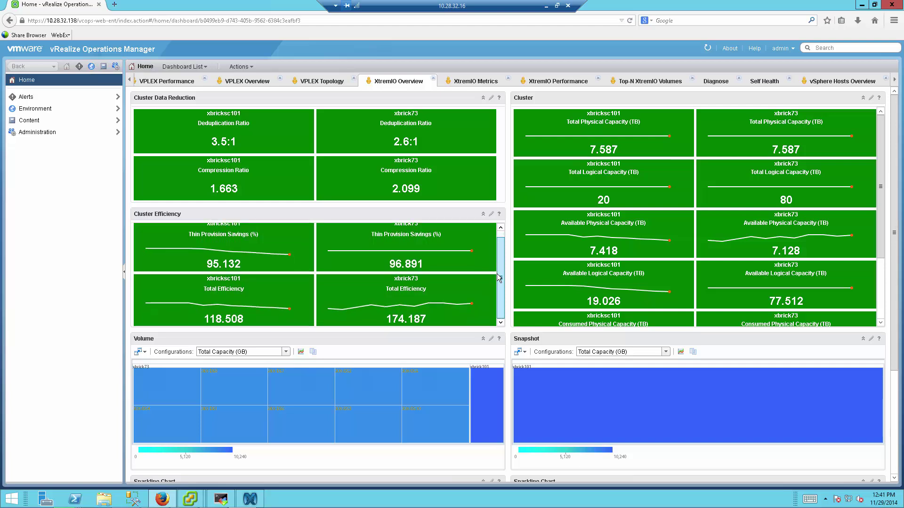
# Color the Volume heatmap by Consumed Capacity (GB)
pyautogui.click(286, 352)
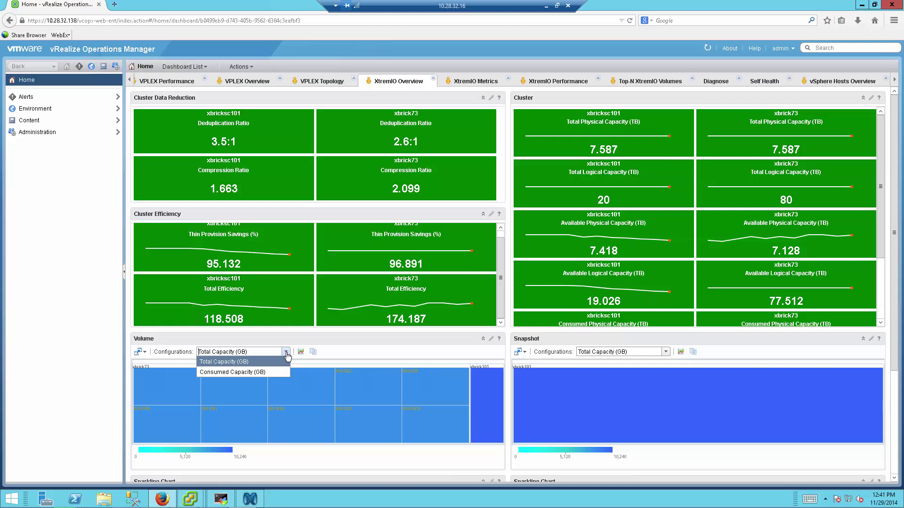
pyautogui.click(243, 372)
pyautogui.moveTo(240, 389)
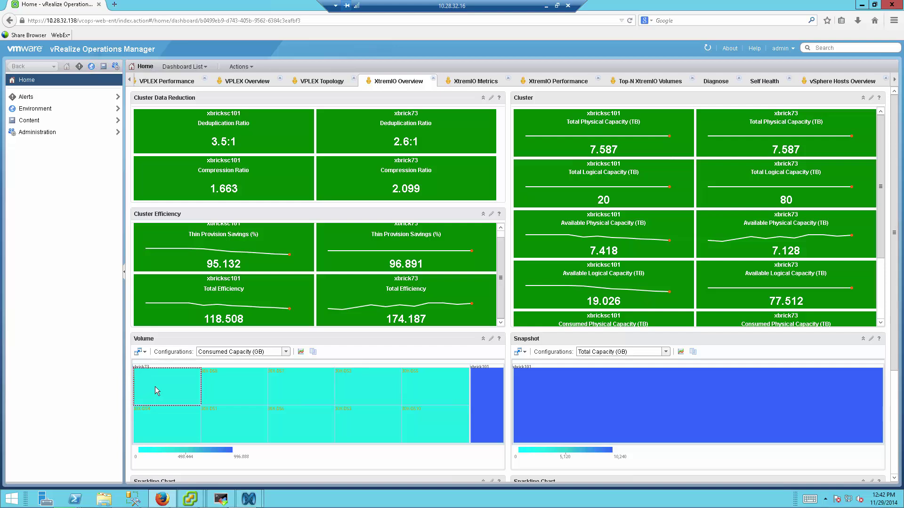
# Cross-check the volume's capacity in the XtremIO management window, then return to the browser
pyautogui.moveTo(156, 391)
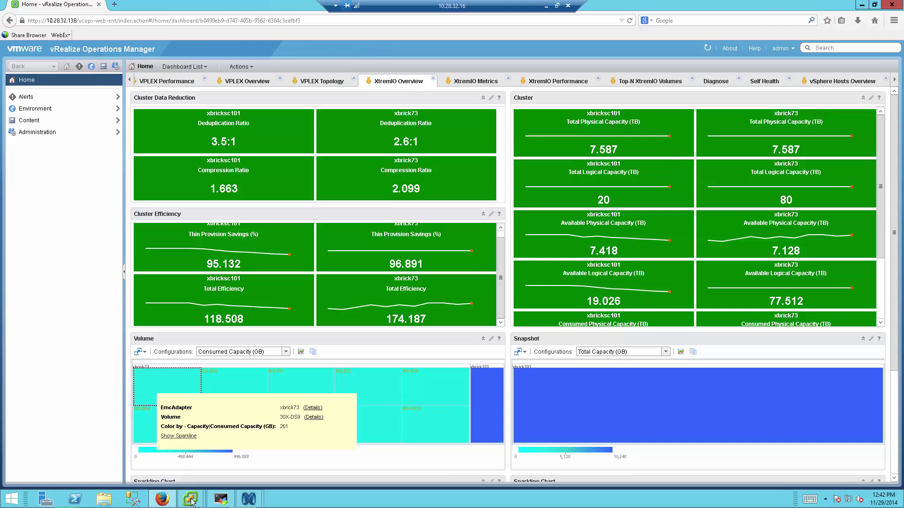
pyautogui.moveTo(192, 491)
pyautogui.click(146, 439)
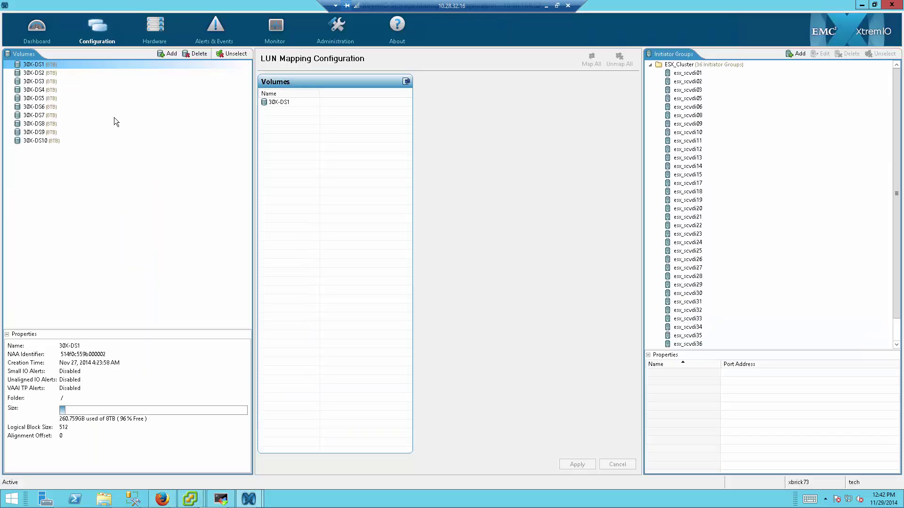
pyautogui.click(163, 501)
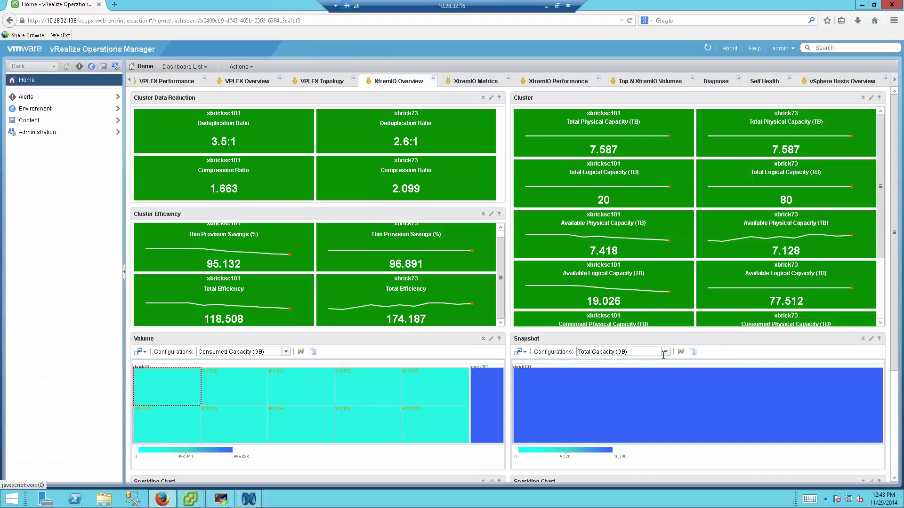
# Color the Snapshot heatmap by Consumed Capacity (GB) and compare it with the XtremIO window
pyautogui.click(666, 352)
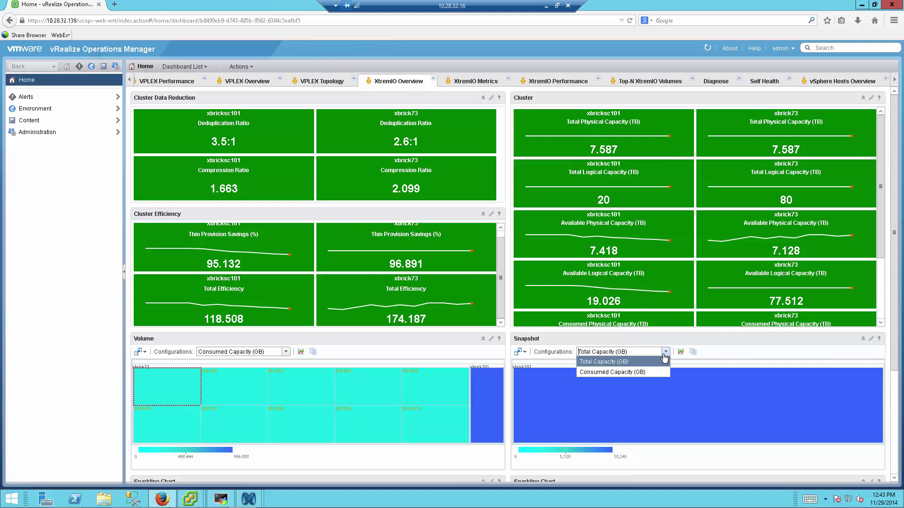
pyautogui.click(639, 372)
pyautogui.moveTo(614, 408)
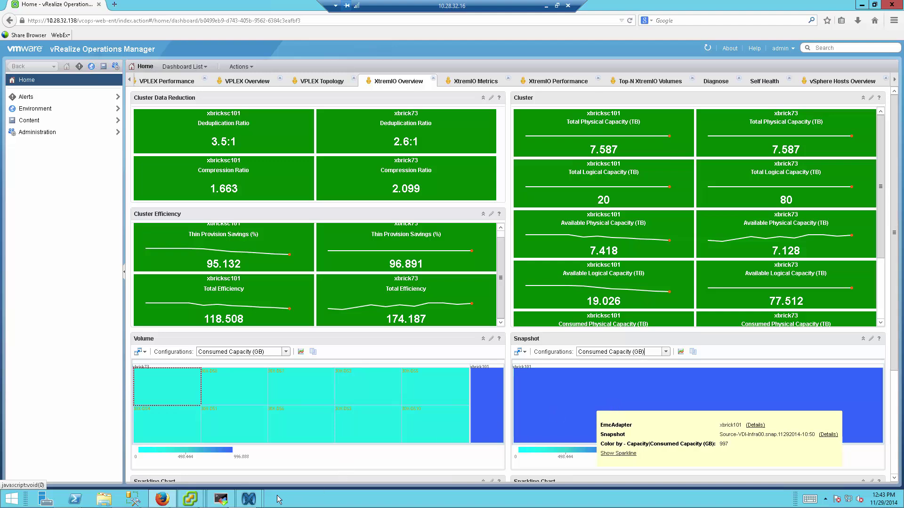
pyautogui.moveTo(248, 498)
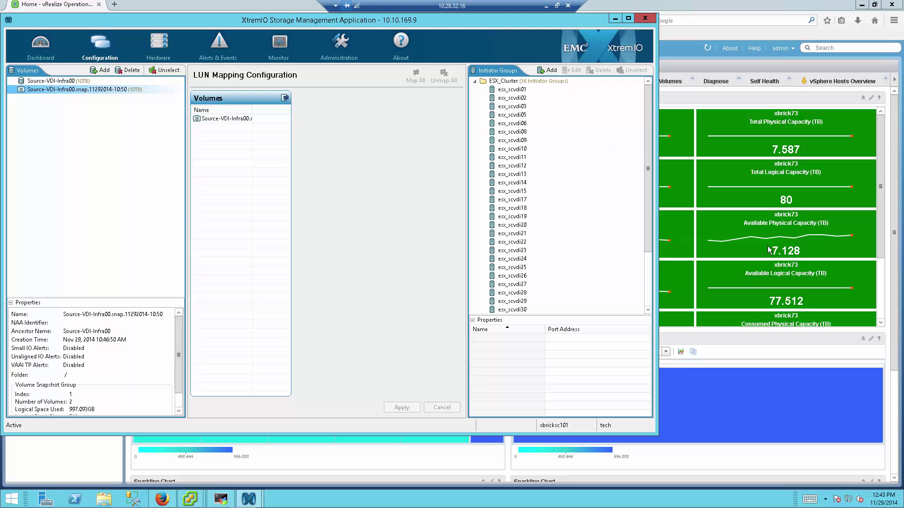
pyautogui.click(805, 405)
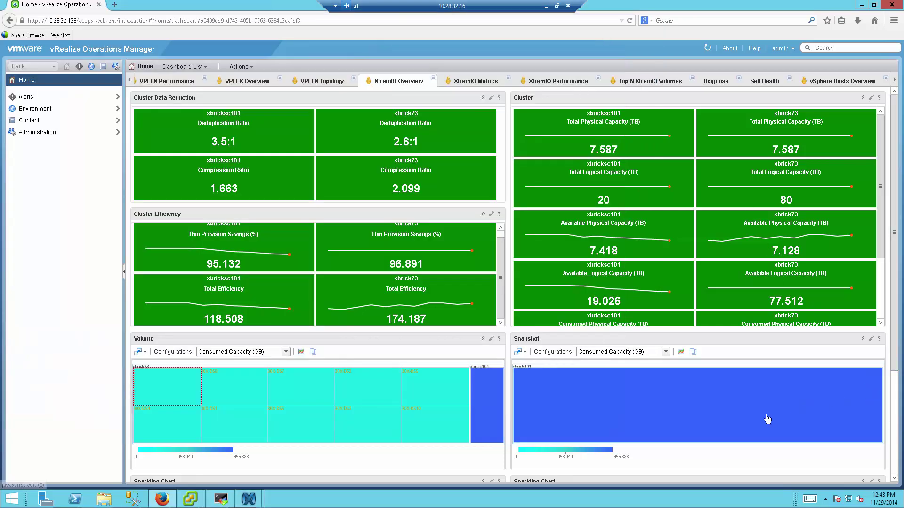
pyautogui.moveTo(762, 415)
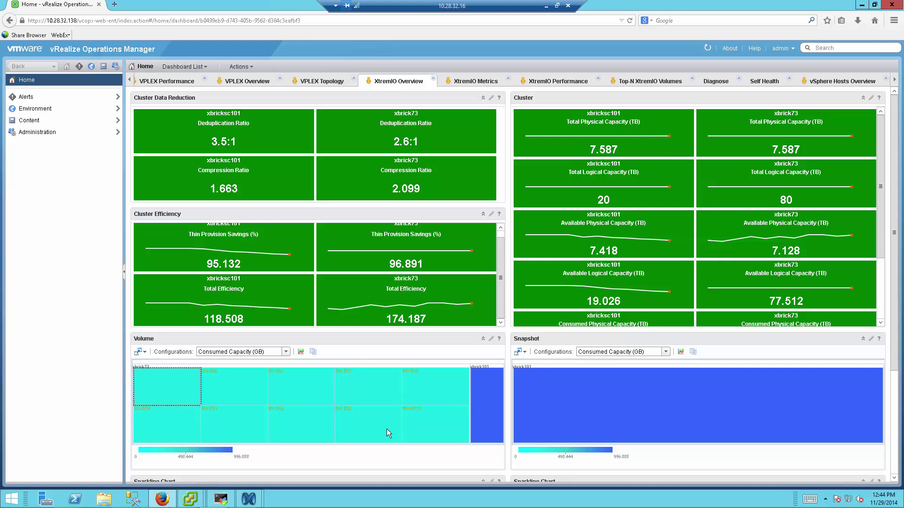
# Show the Dashboard view in the XtremIO management window, then return to Firefox
pyautogui.moveTo(253, 502)
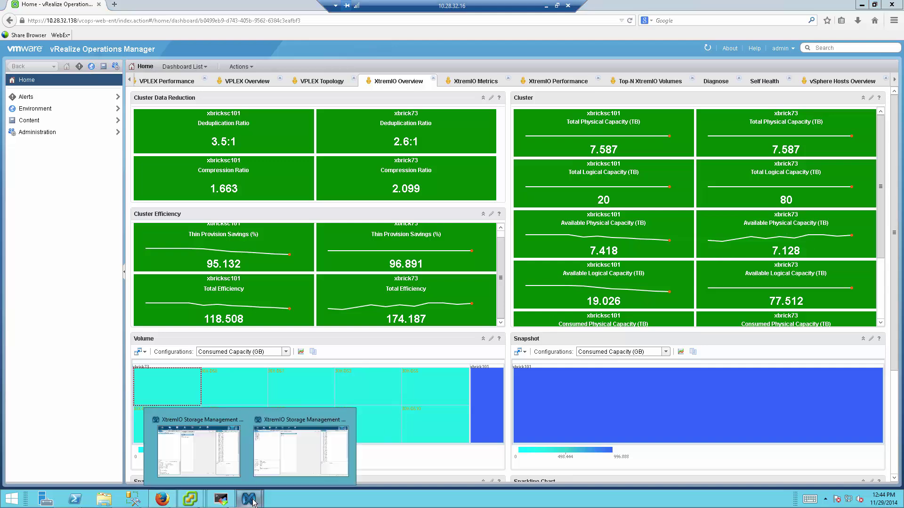
pyautogui.click(282, 449)
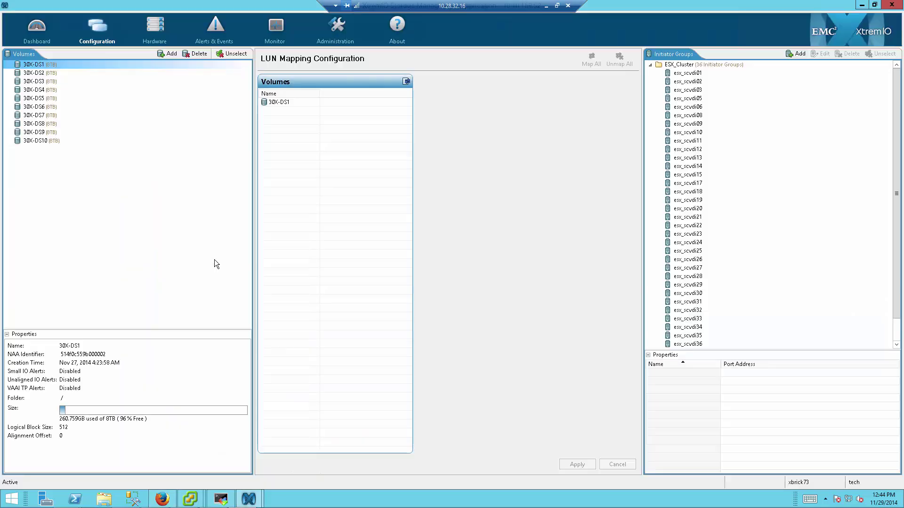
pyautogui.click(43, 30)
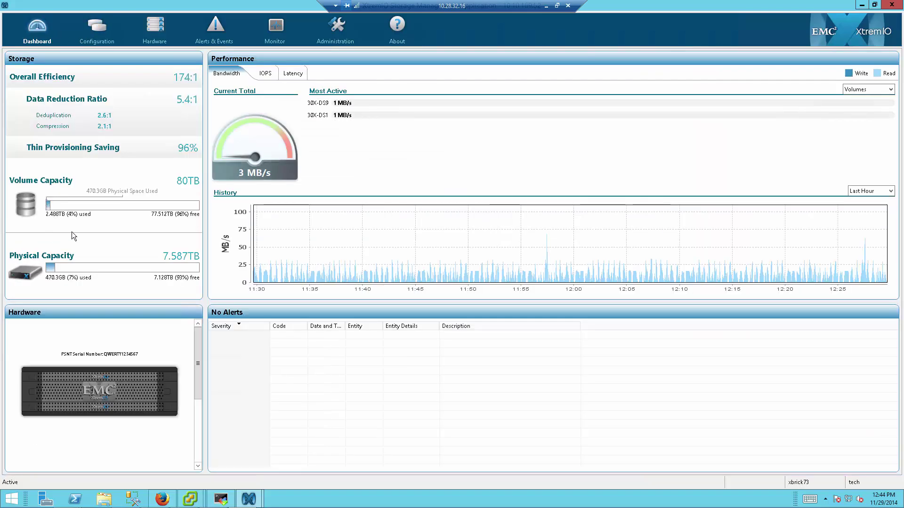
pyautogui.click(167, 499)
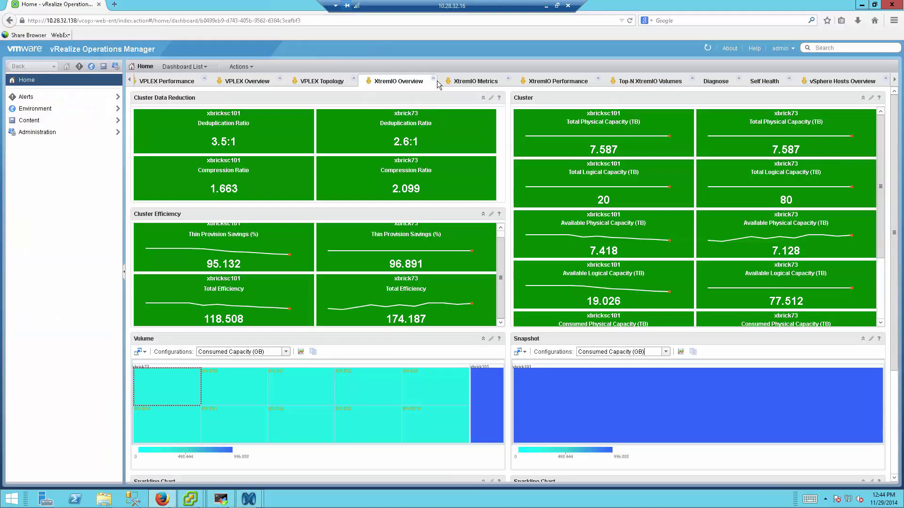
# Scroll down the XtremIO Overview dashboard to review its consumed capacity figures
pyautogui.moveTo(885, 235); pyautogui.dragTo(884, 291)
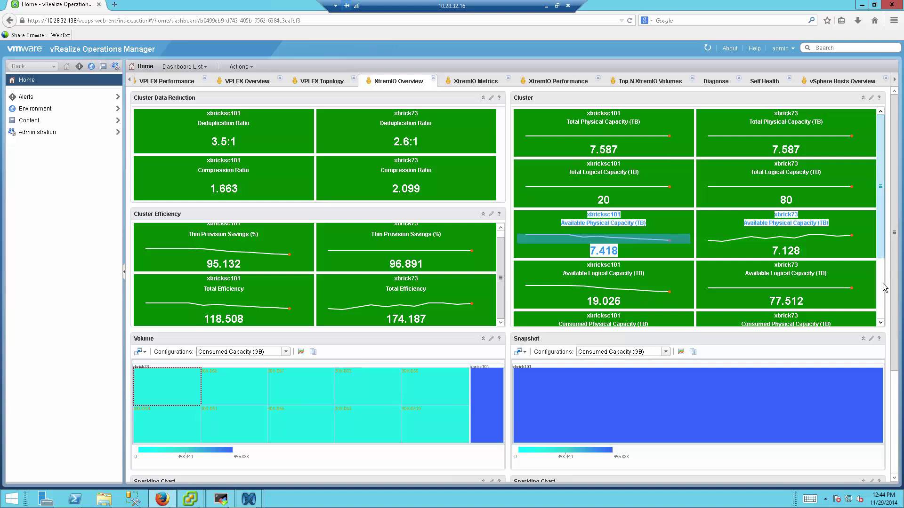
pyautogui.scroll(-3, 881, 295)
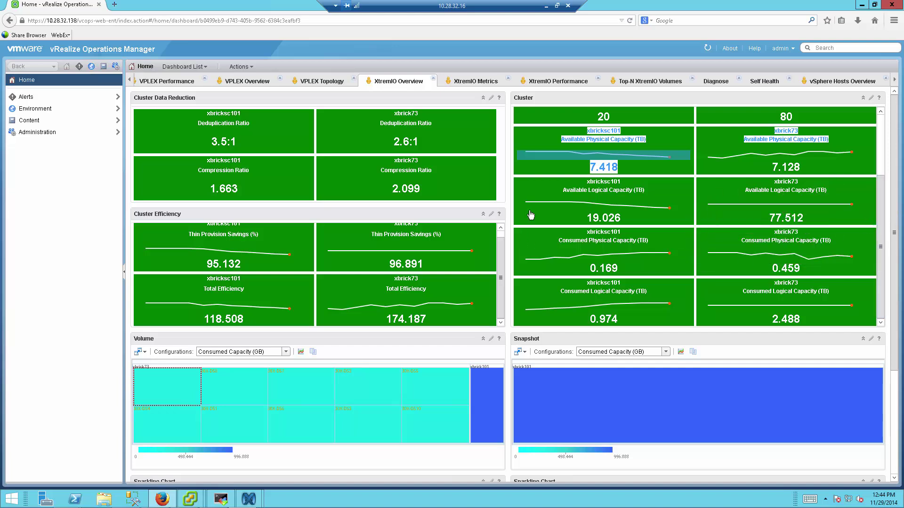
# On XtremIO Metrics, chart datastore 30X-DS07's Capacity Remaining (Based on instantaneous peak) (%)
pyautogui.click(463, 83)
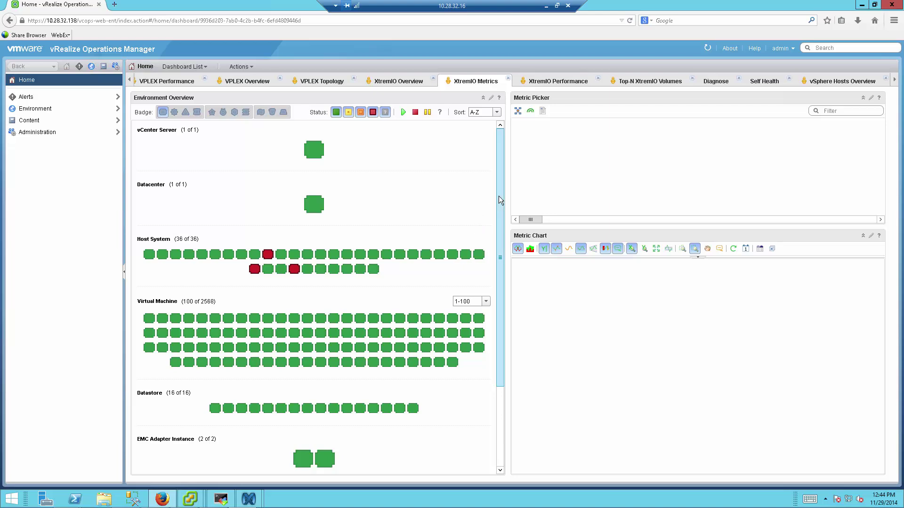
pyautogui.scroll(-1, 499, 212)
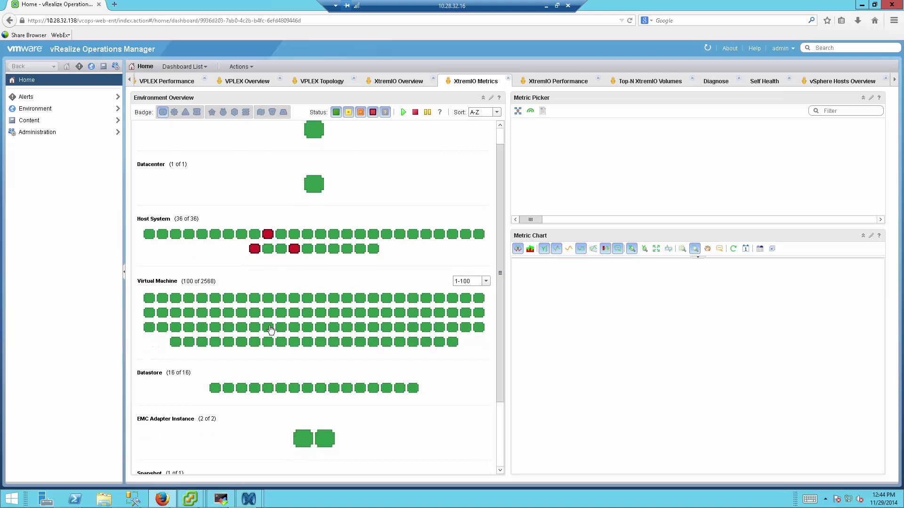
pyautogui.scroll(-2, 324, 377)
pyautogui.click(285, 351)
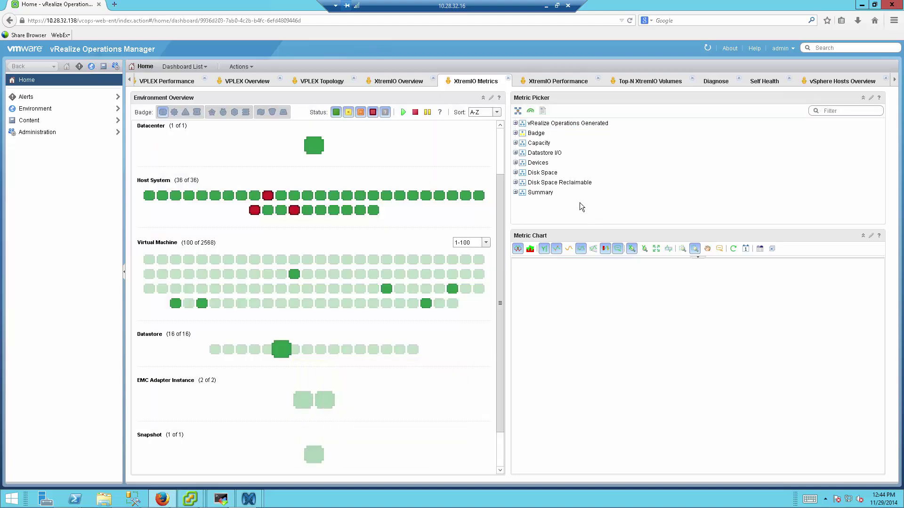
pyautogui.click(515, 173)
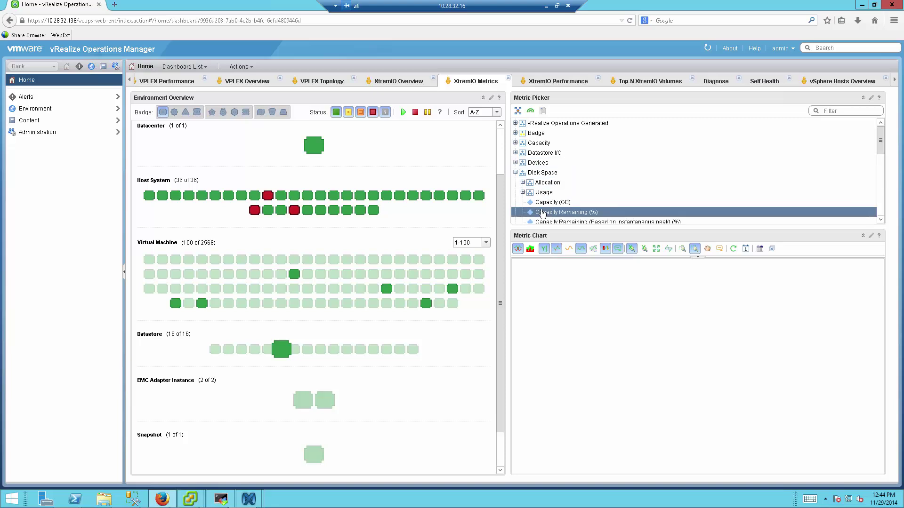
pyautogui.click(560, 212)
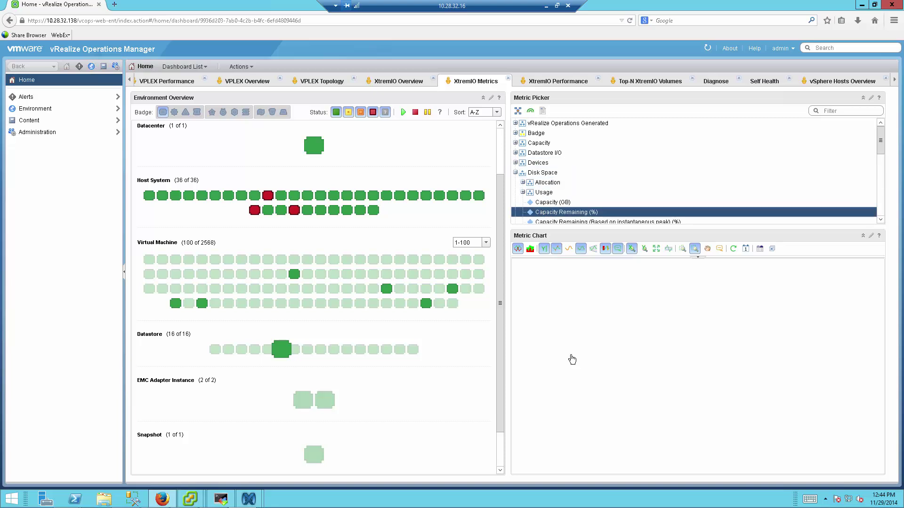
pyautogui.click(544, 221)
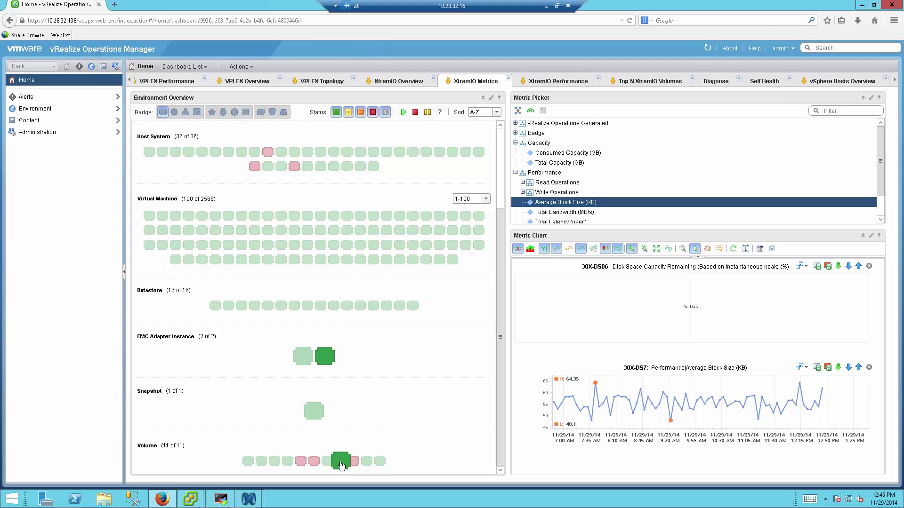
# Chart Total Latency (usec) for volume 30X-DS7, then open the XtremIO Performance dashboard
pyautogui.click(341, 465)
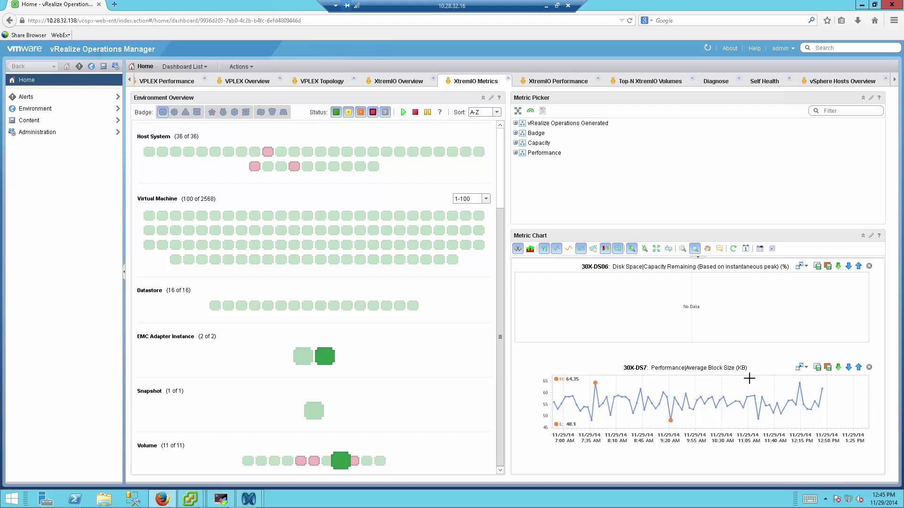
pyautogui.click(516, 153)
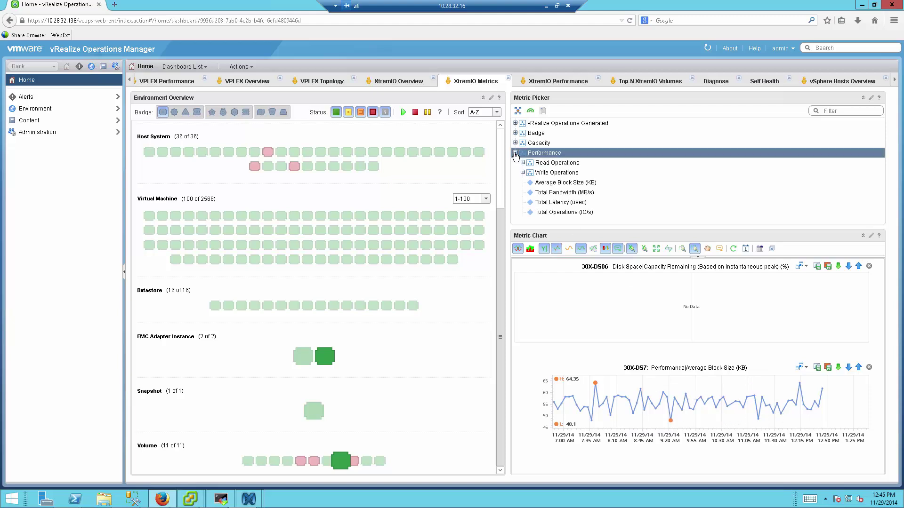
pyautogui.click(524, 186)
pyautogui.click(528, 202)
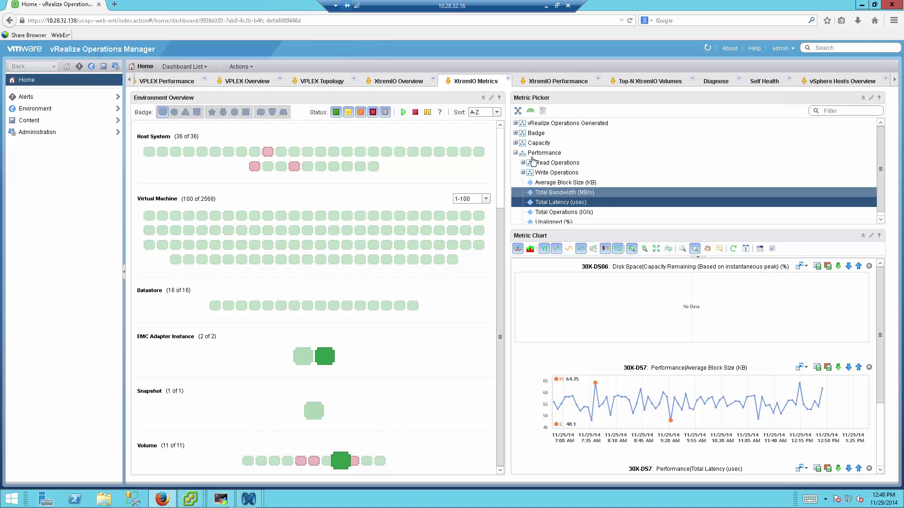
pyautogui.click(542, 83)
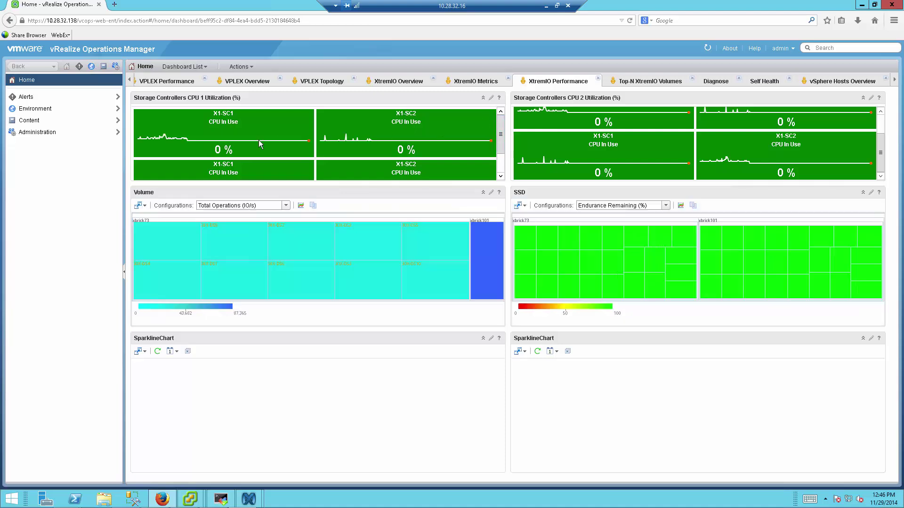
pyautogui.moveTo(264, 135)
pyautogui.scroll(-1, 500, 168)
pyautogui.scroll(1, 501, 139)
pyautogui.scroll(-1, 499, 146)
pyautogui.scroll(-1, 497, 162)
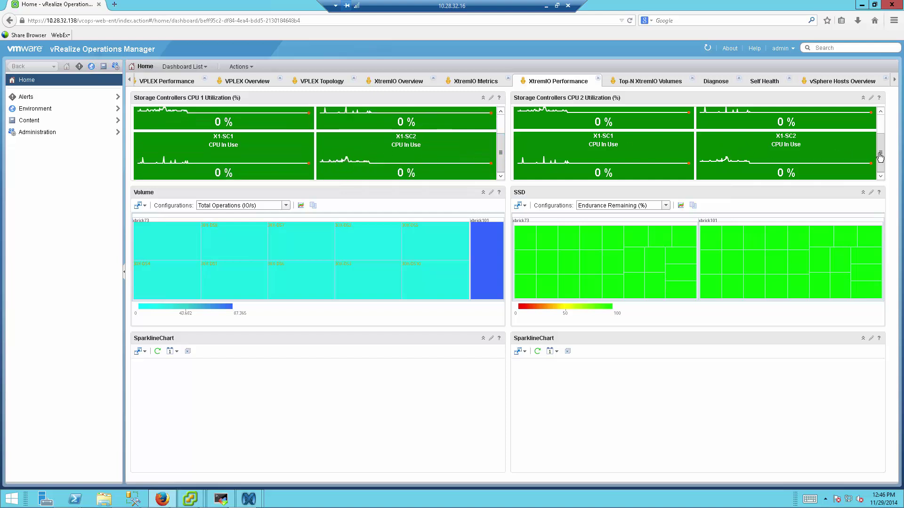
pyautogui.scroll(1, 878, 144)
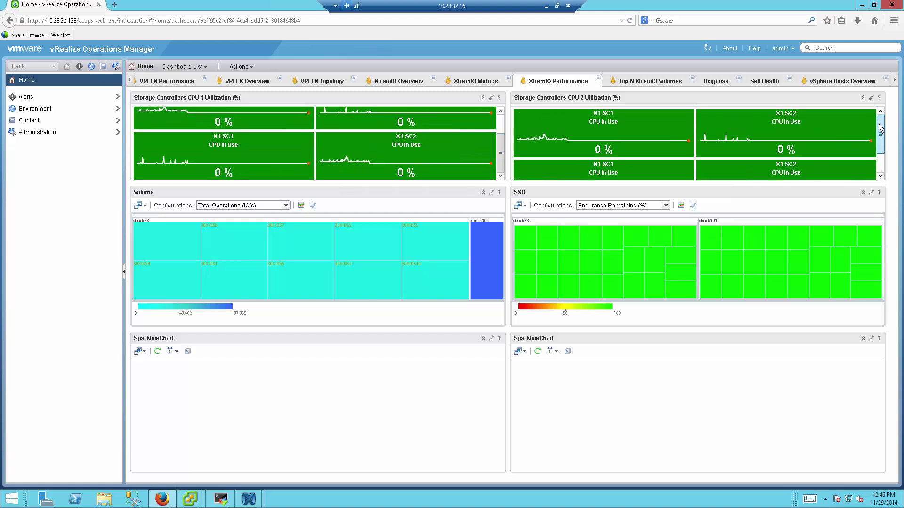
pyautogui.scroll(-1, 877, 151)
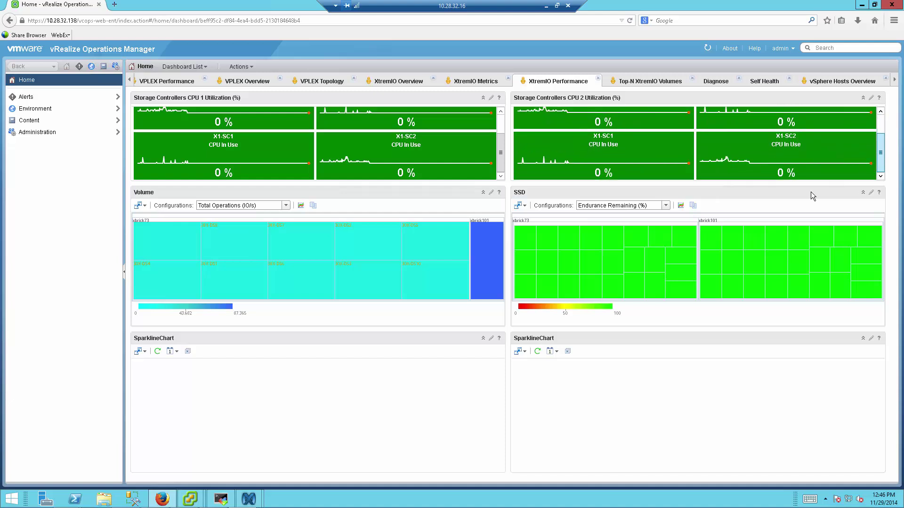
pyautogui.click(212, 234)
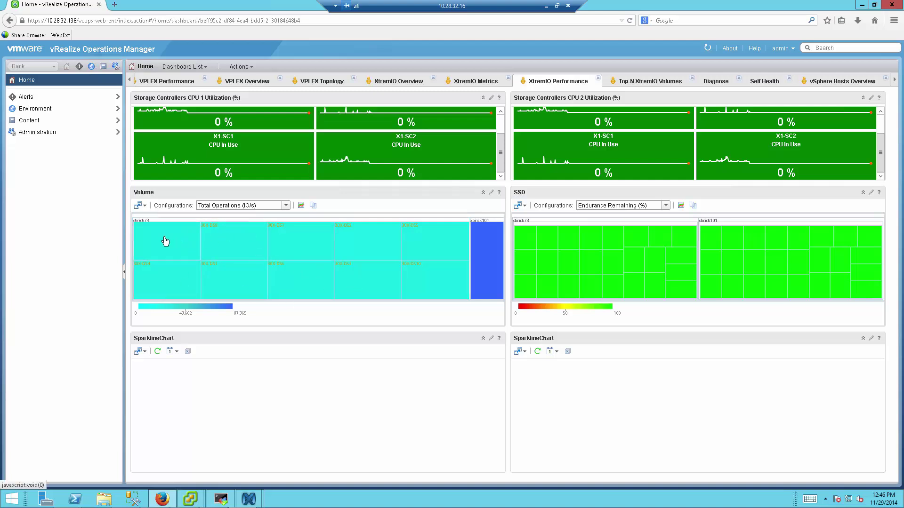
pyautogui.moveTo(165, 242)
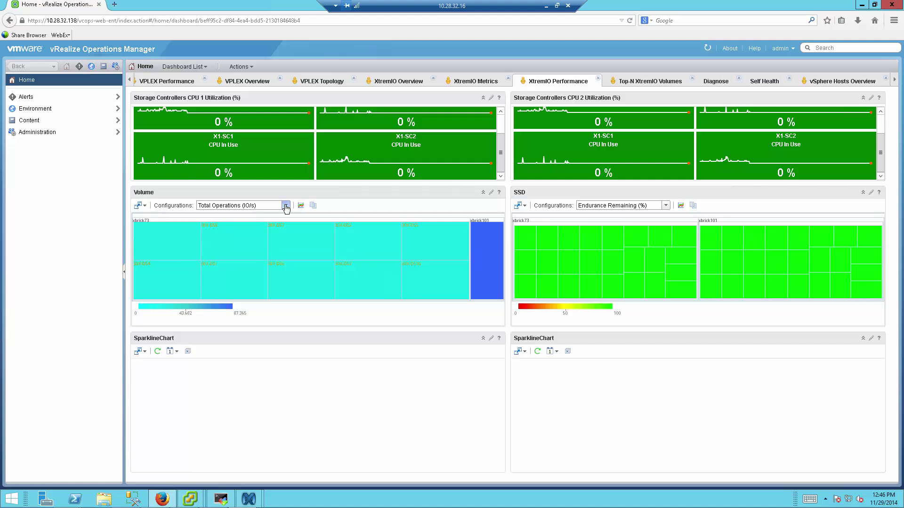
# Color the Volume heatmap by Total Bandwidth, then Total Latency, and show 30X-DS8's sparklines
pyautogui.click(284, 205)
pyautogui.click(240, 227)
pyautogui.moveTo(384, 271)
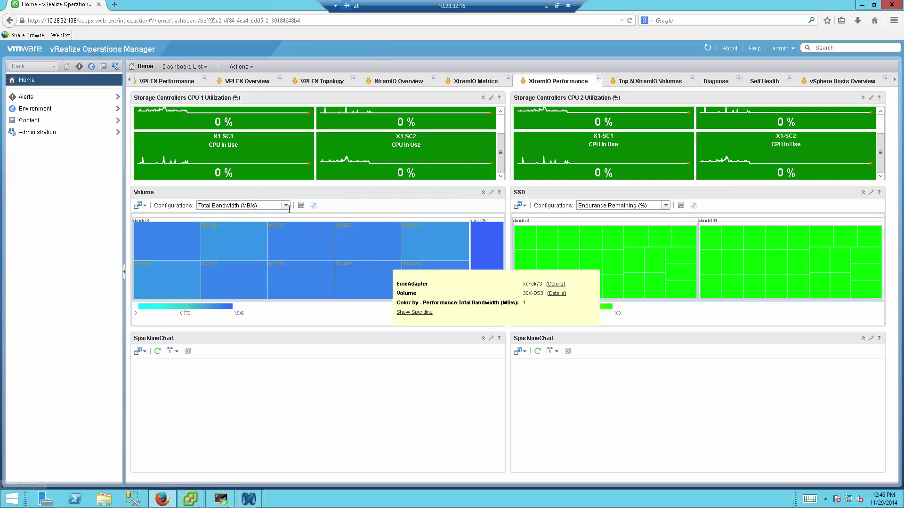
pyautogui.click(286, 207)
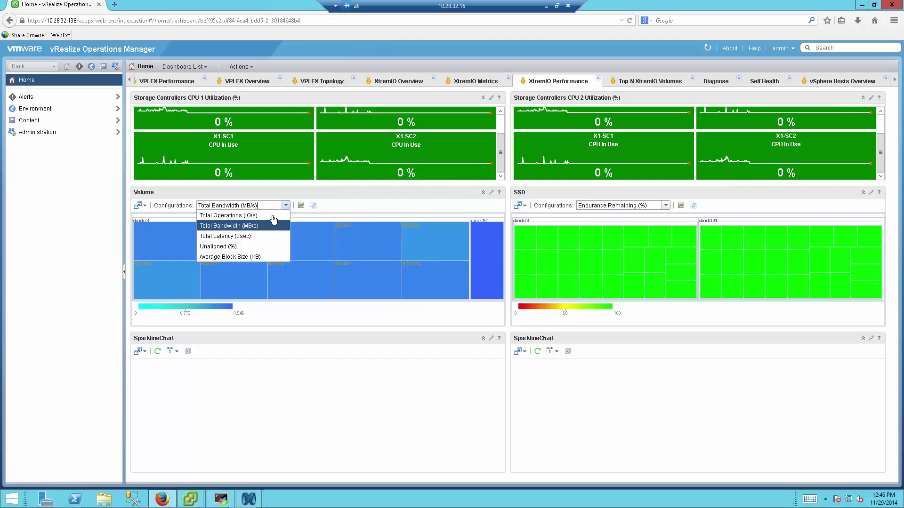
pyautogui.click(236, 236)
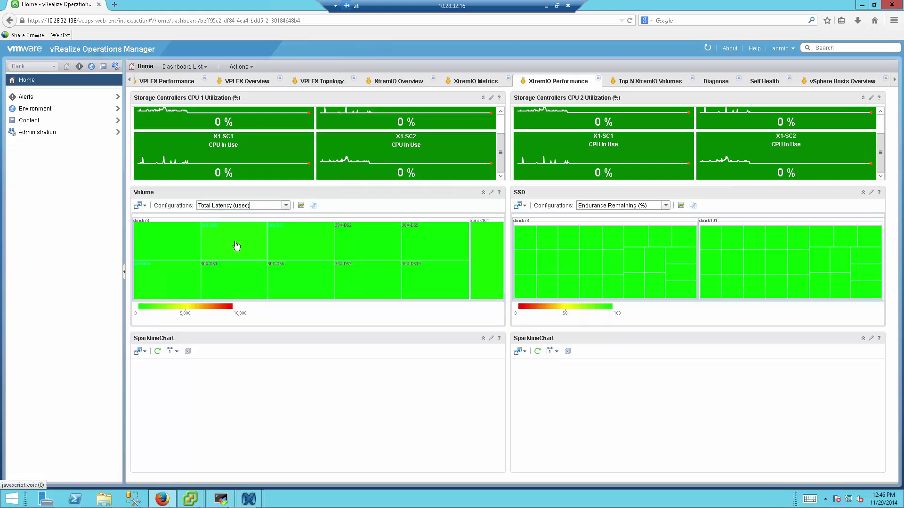
pyautogui.click(236, 245)
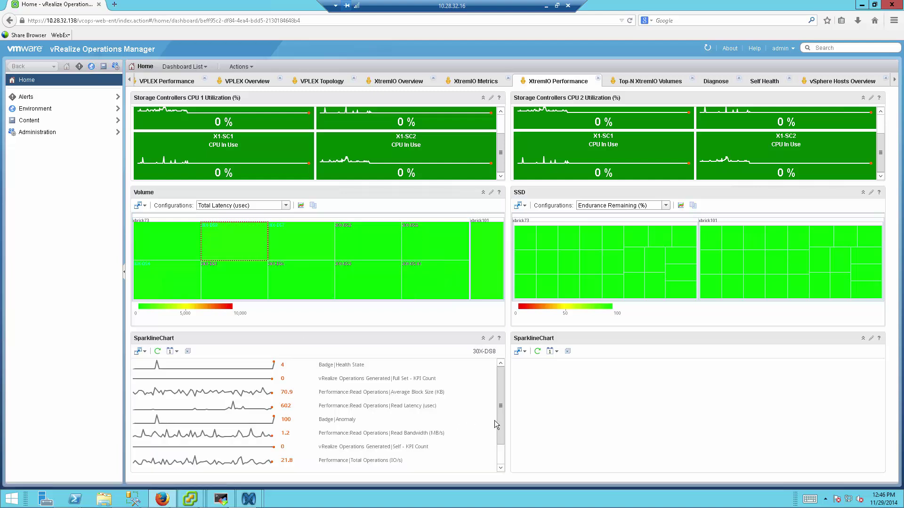
pyautogui.moveTo(500, 423); pyautogui.dragTo(491, 460)
pyautogui.moveTo(504, 399); pyautogui.dragTo(504, 386)
# Try Unaligned (%), then color the Volume heatmap by Average Block Size (KB)
pyautogui.click(286, 206)
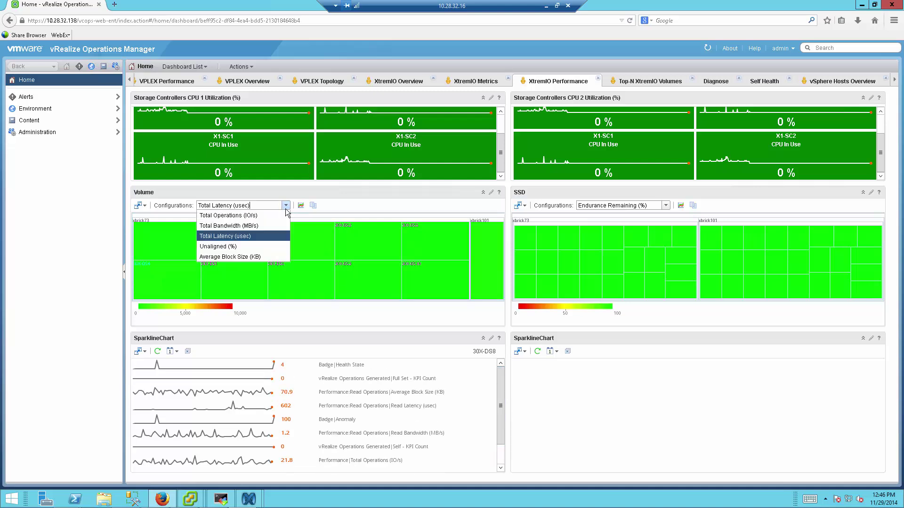
pyautogui.click(240, 246)
pyautogui.moveTo(306, 253)
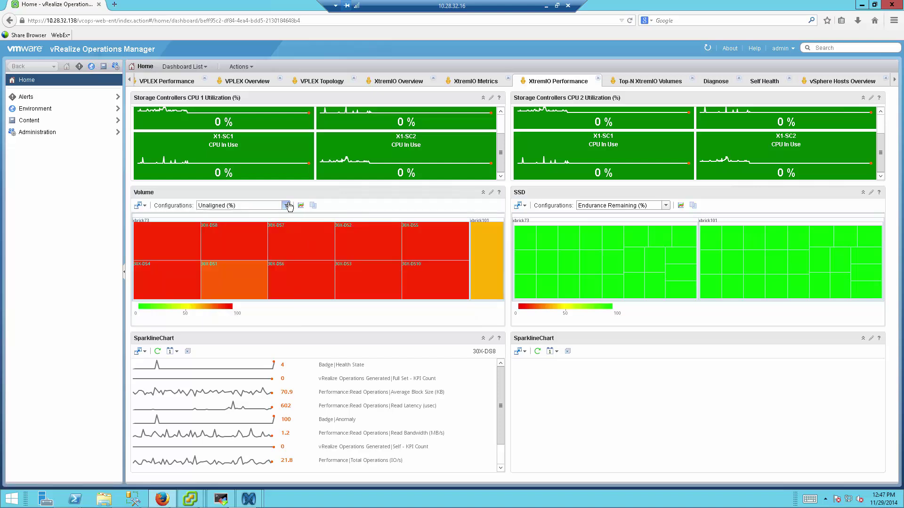
pyautogui.click(286, 206)
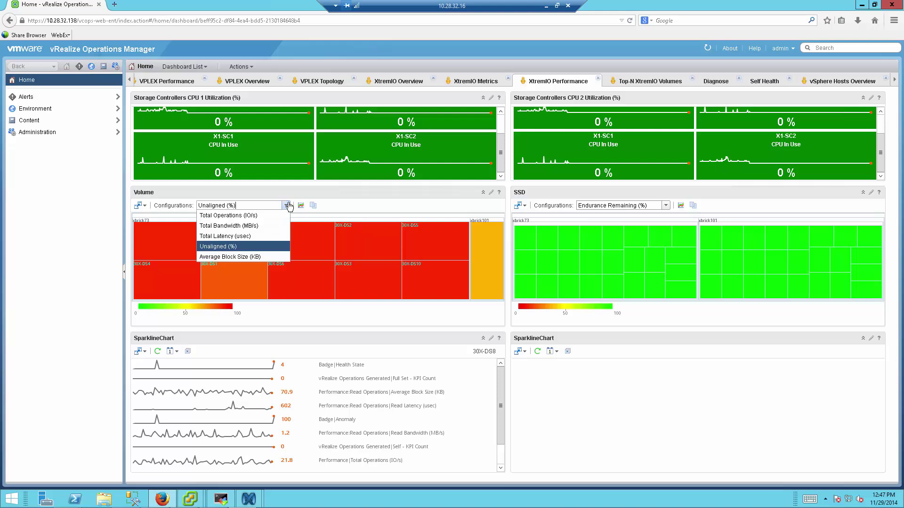
pyautogui.click(243, 258)
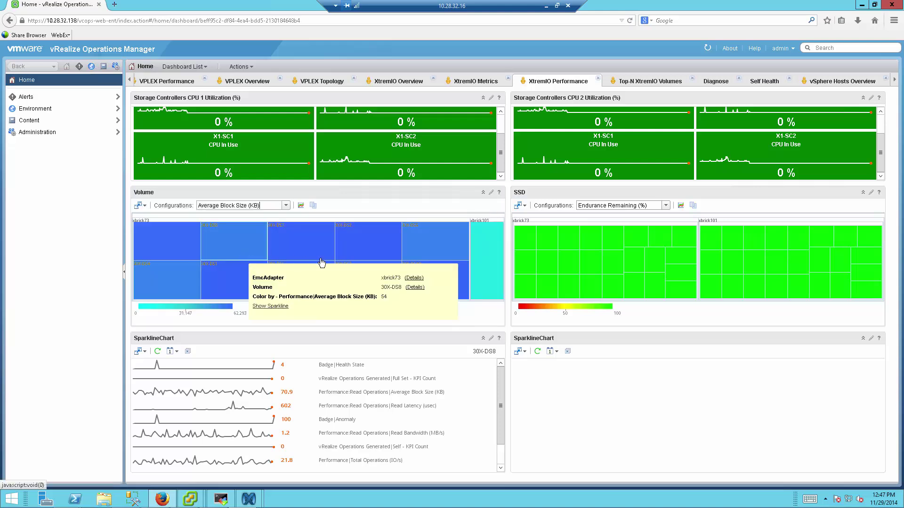
pyautogui.moveTo(348, 248)
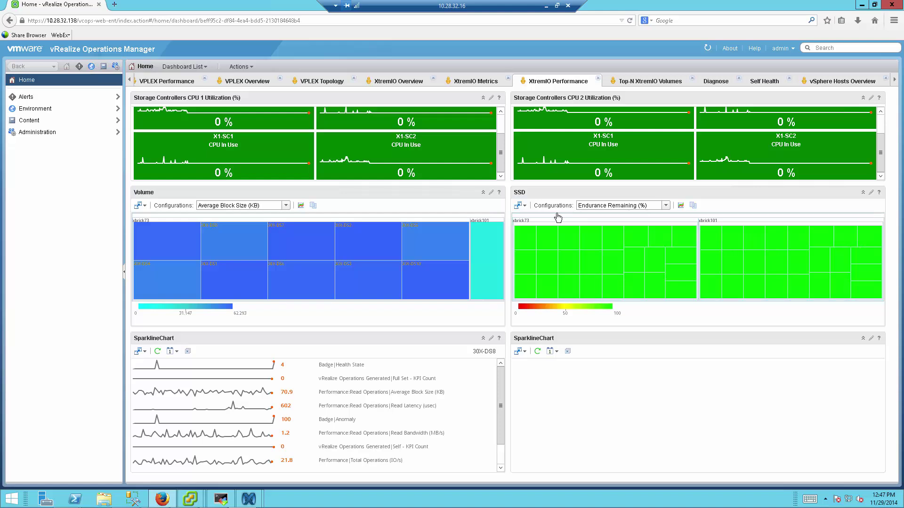
pyautogui.moveTo(552, 241)
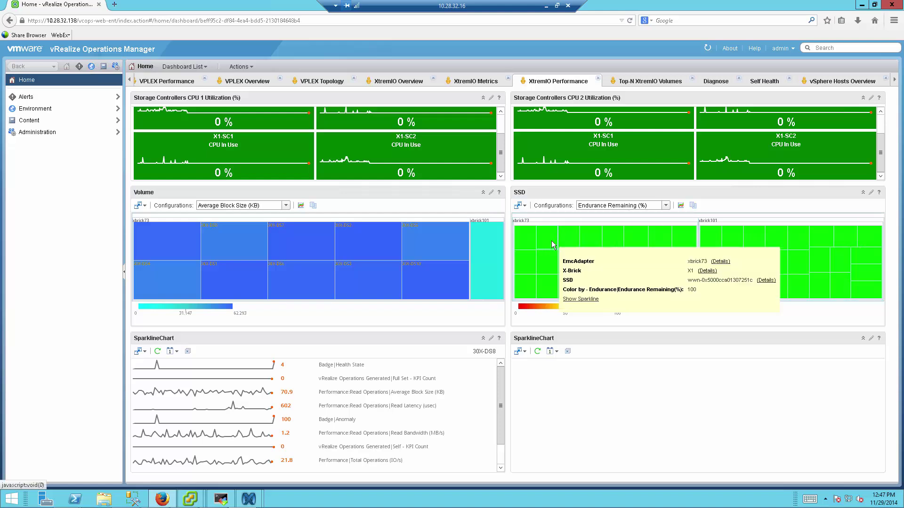
pyautogui.moveTo(592, 244)
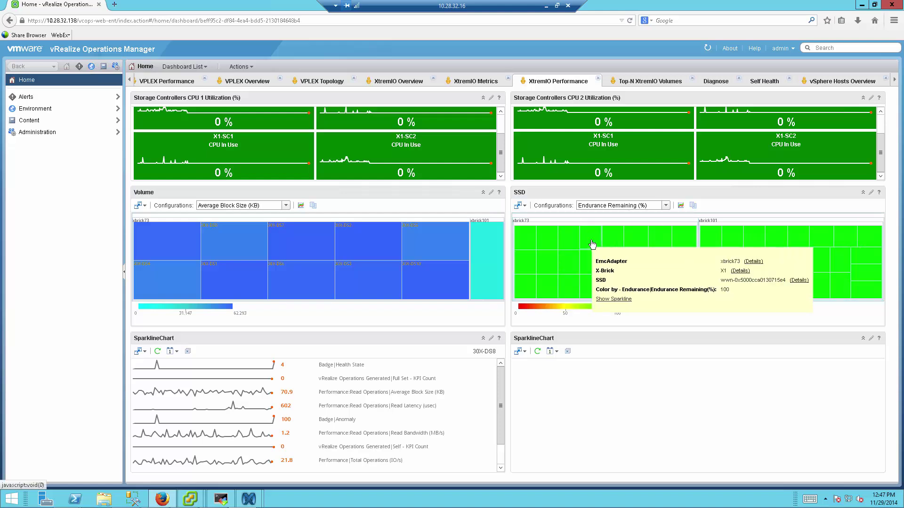
pyautogui.moveTo(627, 240)
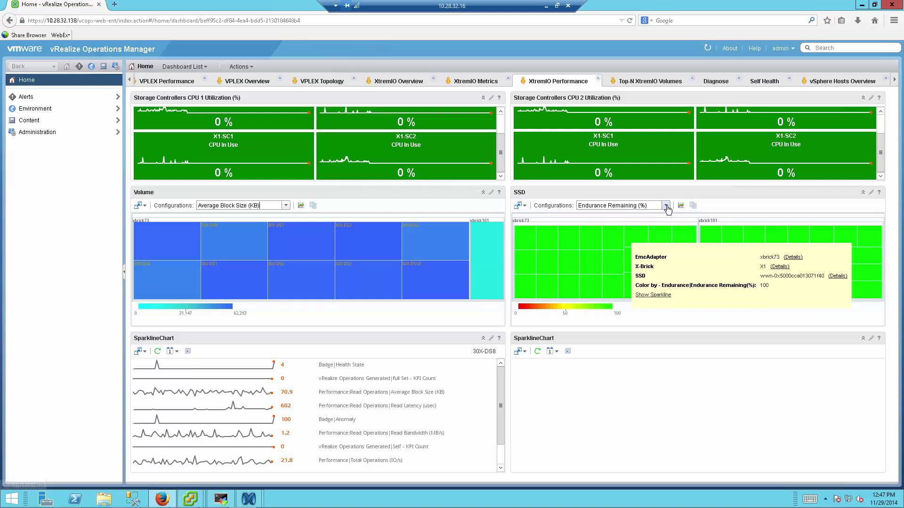
# Switch the SSD heatmap to Disk Utilization (%) and inspect an SSD at 5%
pyautogui.click(666, 206)
pyautogui.click(612, 226)
pyautogui.moveTo(615, 248)
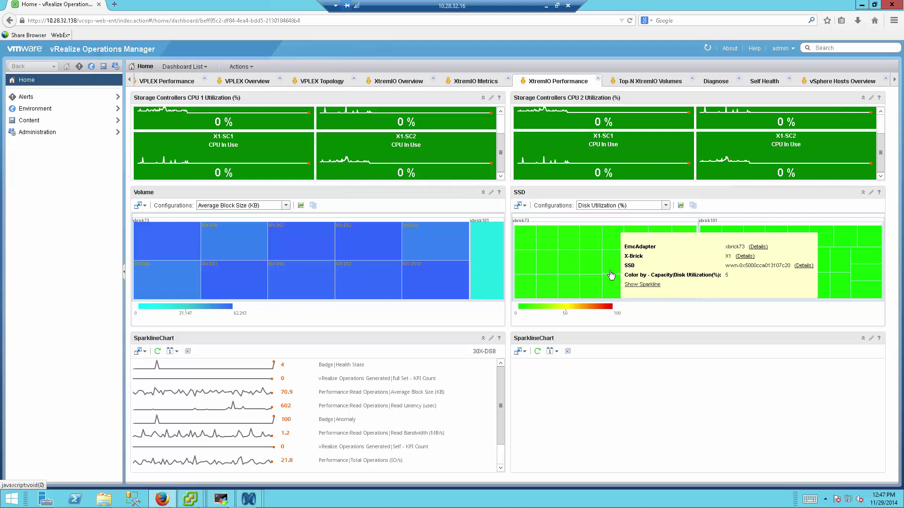
pyautogui.moveTo(611, 274)
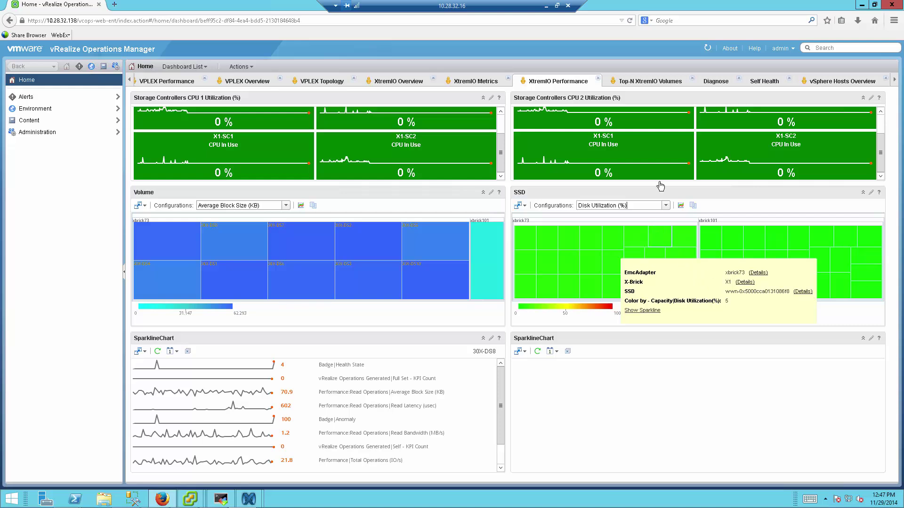
# Switch to the Top-N XtremIO Volumes dashboard to load its seven Top-10 volume panels
pyautogui.click(636, 84)
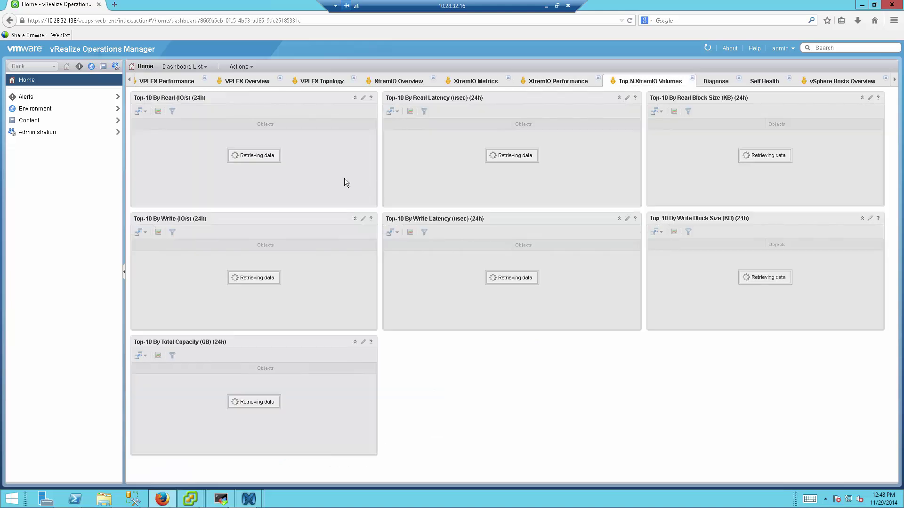